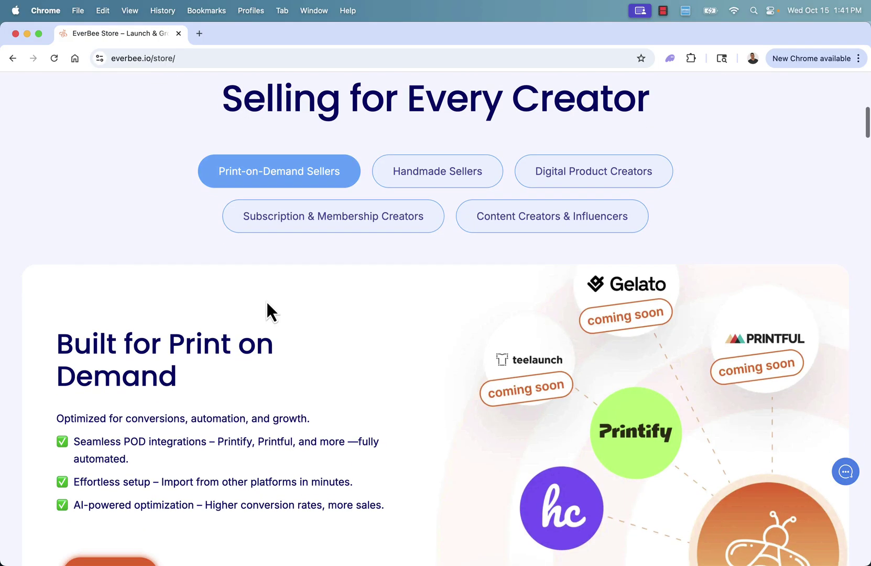
# Look through the EverBee Store landing page, from the print-on-demand section to the platform feature cards
pyautogui.scroll(-2, 267, 302)
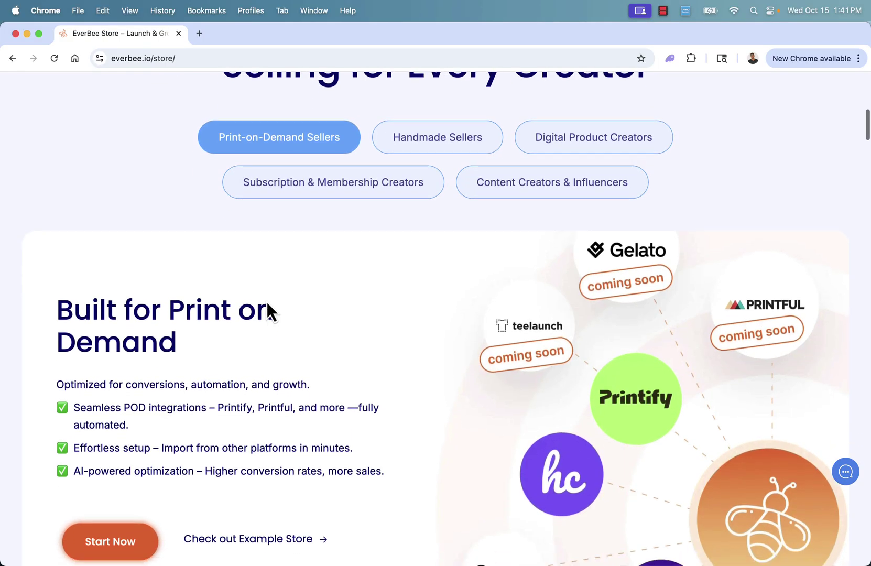
pyautogui.scroll(-5, 266, 300)
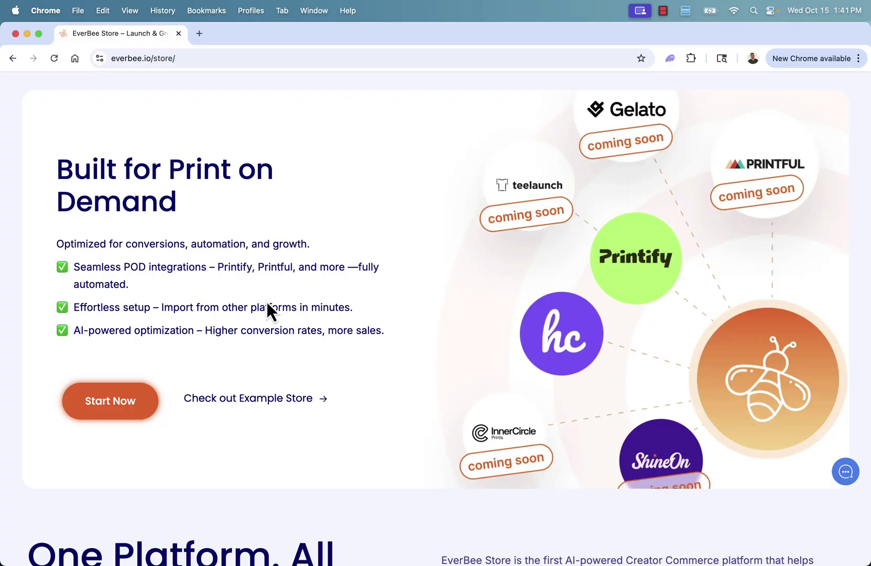
pyautogui.scroll(-3, 266, 301)
pyautogui.scroll(-4, 266, 300)
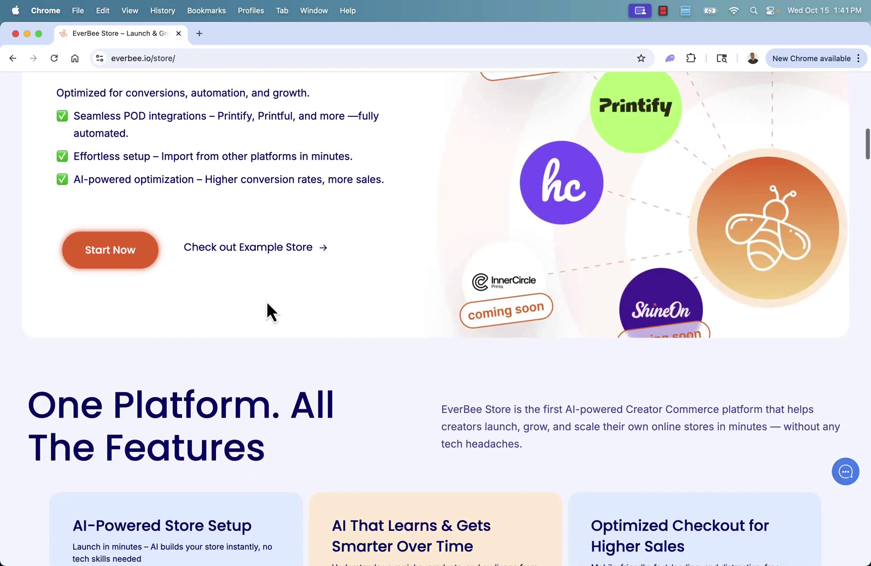
pyautogui.scroll(-10, 268, 304)
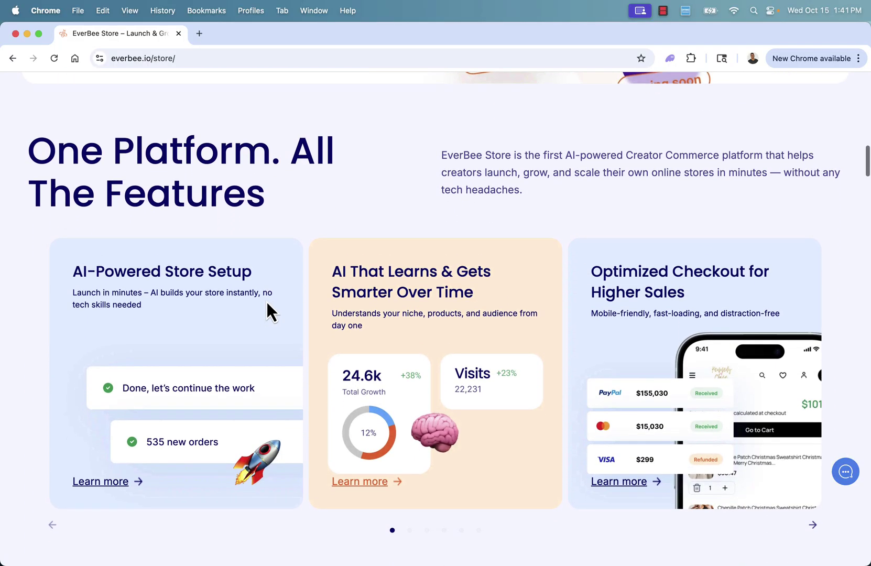
pyautogui.scroll(-2, 309, 495)
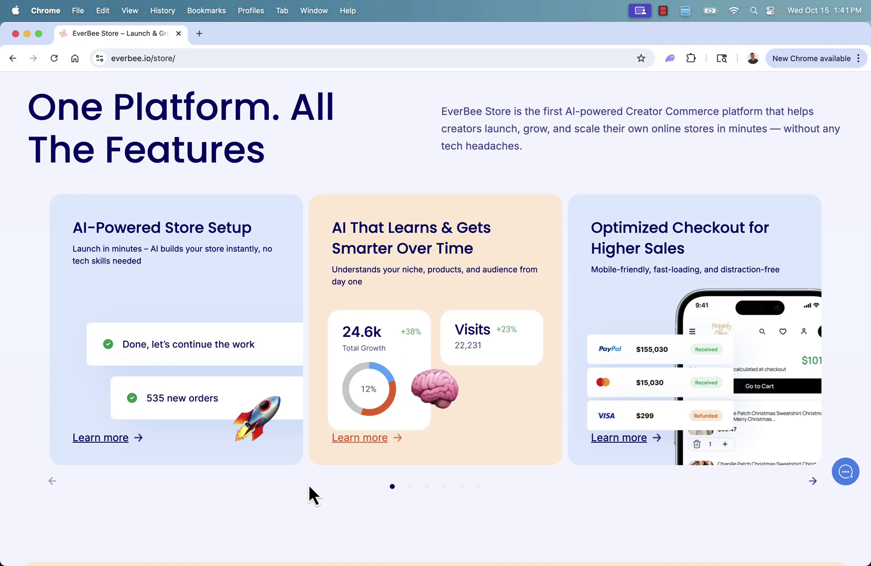
pyautogui.scroll(-5, 308, 484)
pyautogui.press('Home')
pyautogui.scroll(-1, 313, 493)
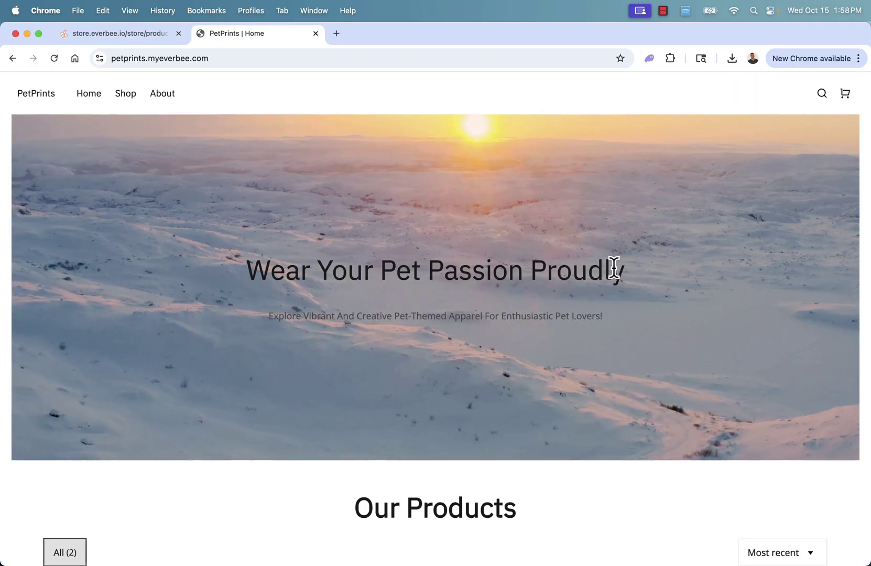
# Examine the PetPrints storefront home page, including its banner, product listing, promotional section, newsletter signup and footer
pyautogui.scroll(-3, 613, 267)
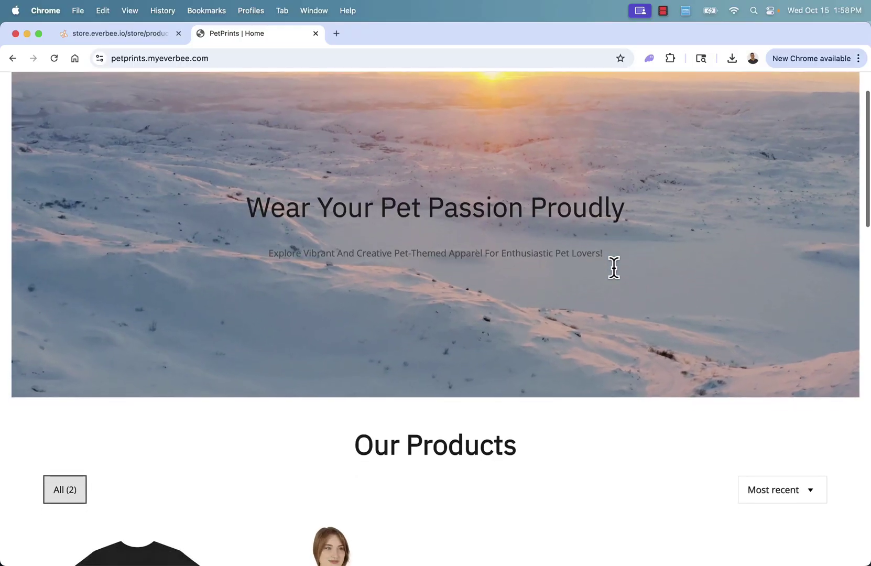
pyautogui.scroll(-4, 615, 269)
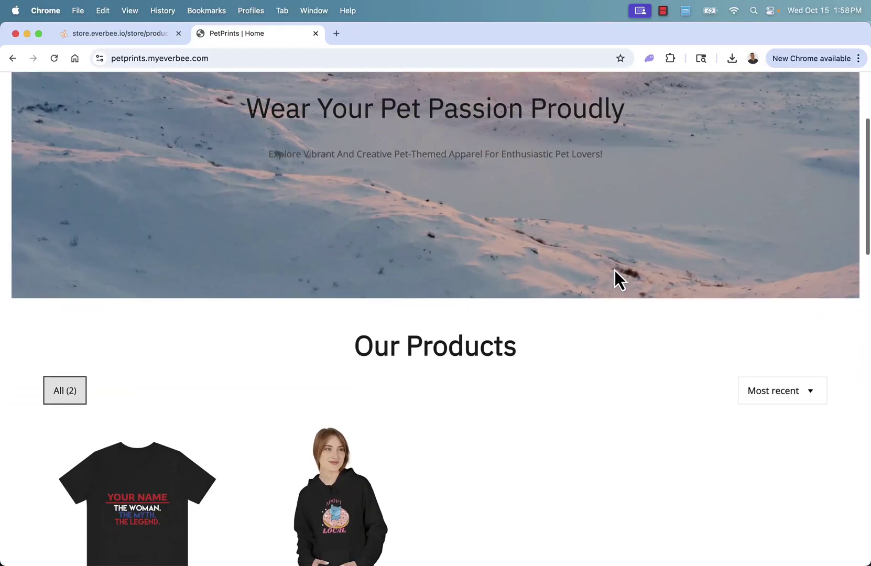
pyautogui.scroll(5, 614, 270)
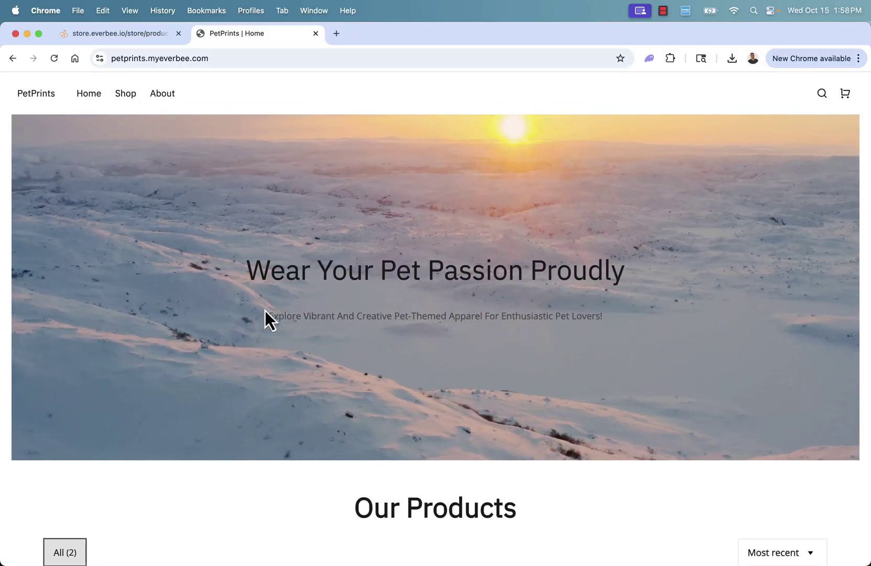
pyautogui.scroll(-3, 361, 361)
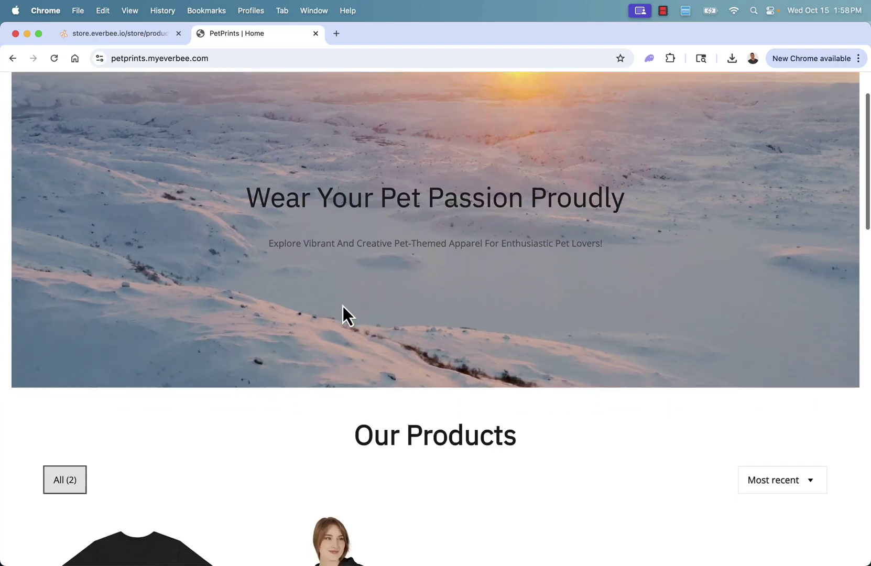
pyautogui.scroll(-10, 343, 306)
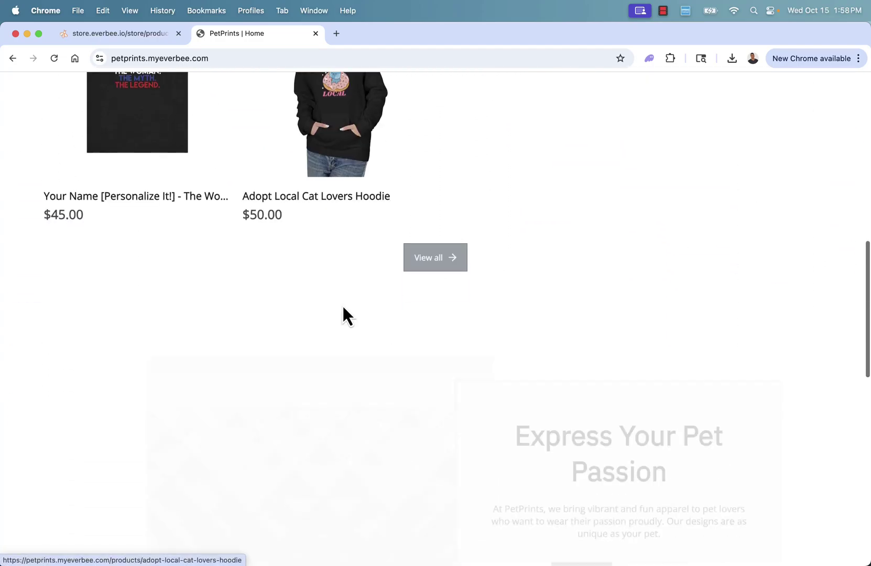
pyautogui.scroll(-5, 344, 309)
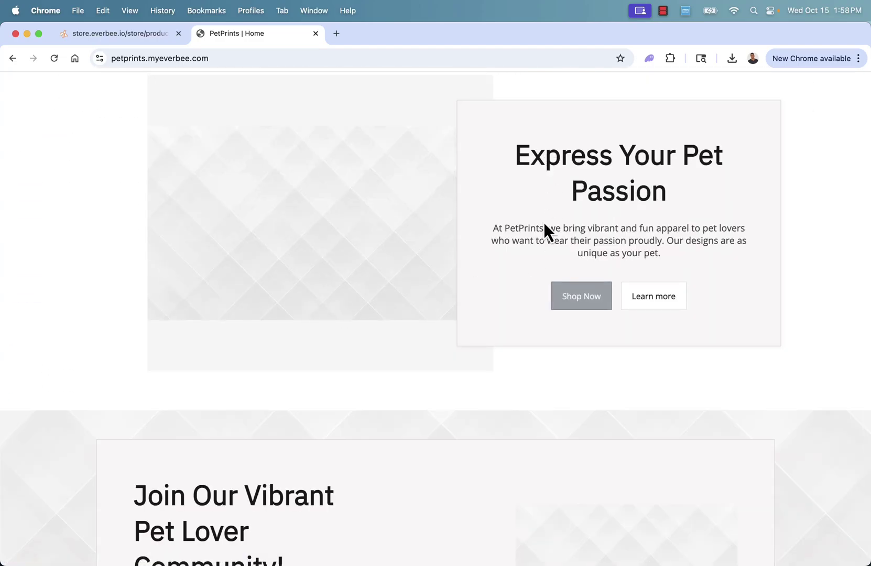
pyautogui.scroll(-3, 545, 230)
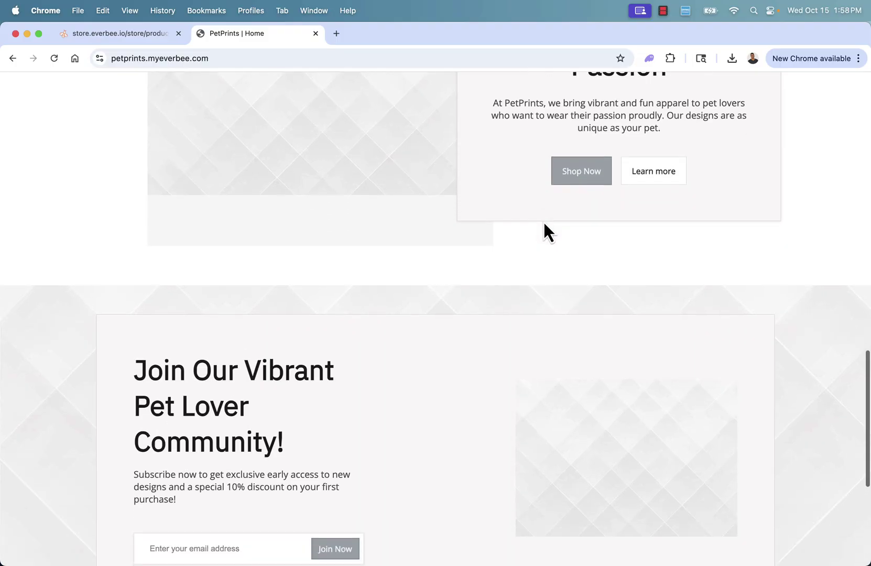
pyautogui.scroll(-5, 545, 230)
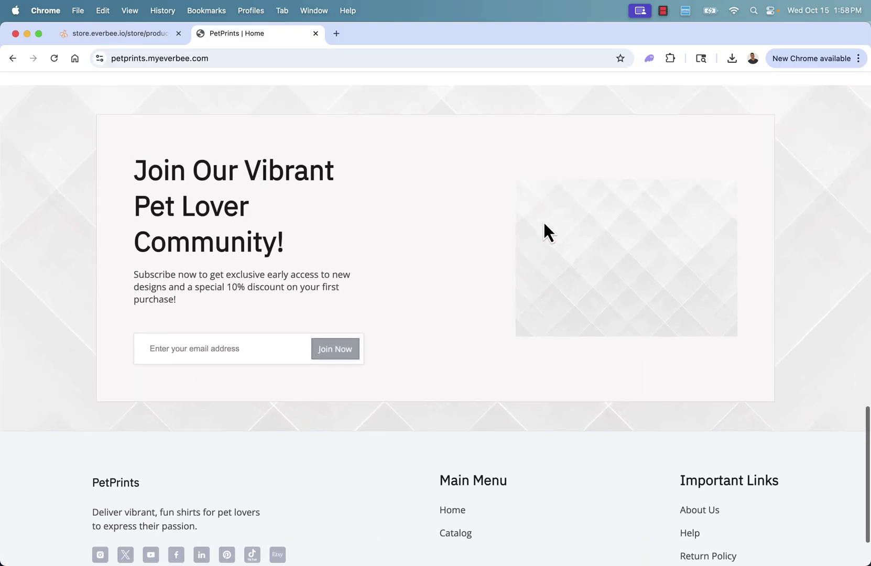
pyautogui.scroll(1, 543, 231)
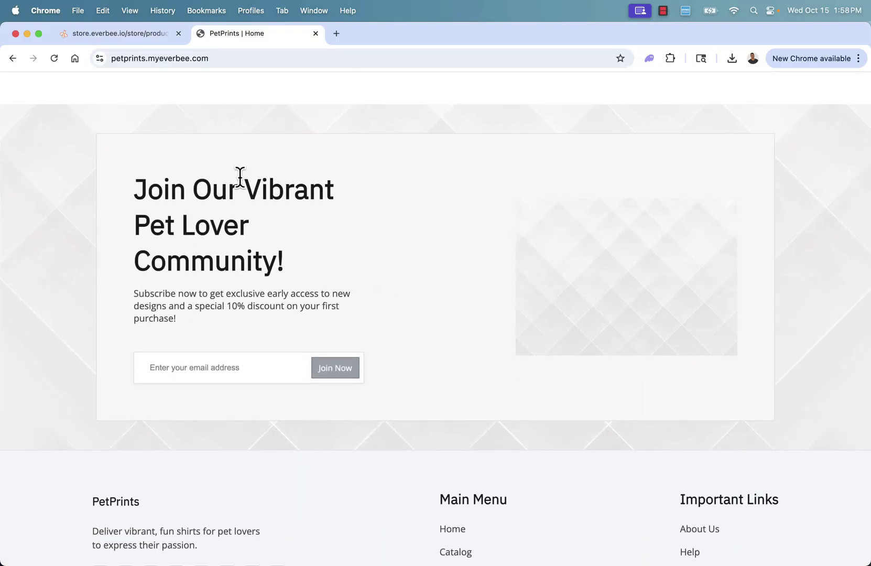
pyautogui.scroll(8, 255, 195)
pyautogui.scroll(2, 559, 207)
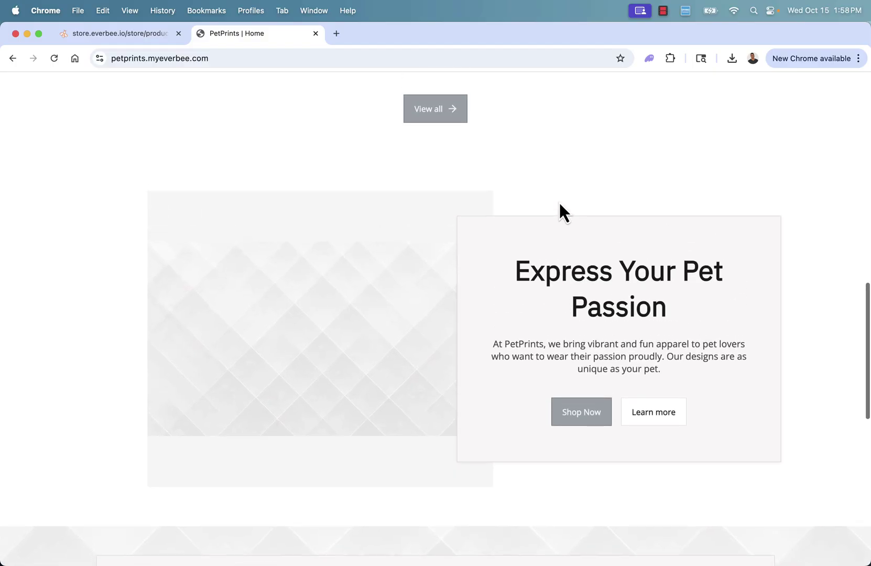
pyautogui.scroll(15, 563, 317)
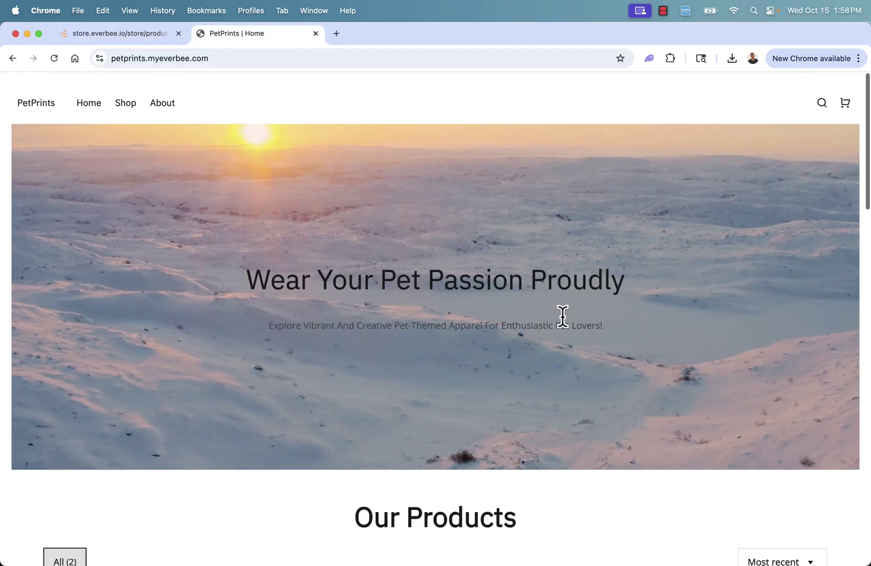
# View the Adopt Local Cat Lovers Hoodie product page from the storefront listing and return to the home page
pyautogui.scroll(-6, 562, 317)
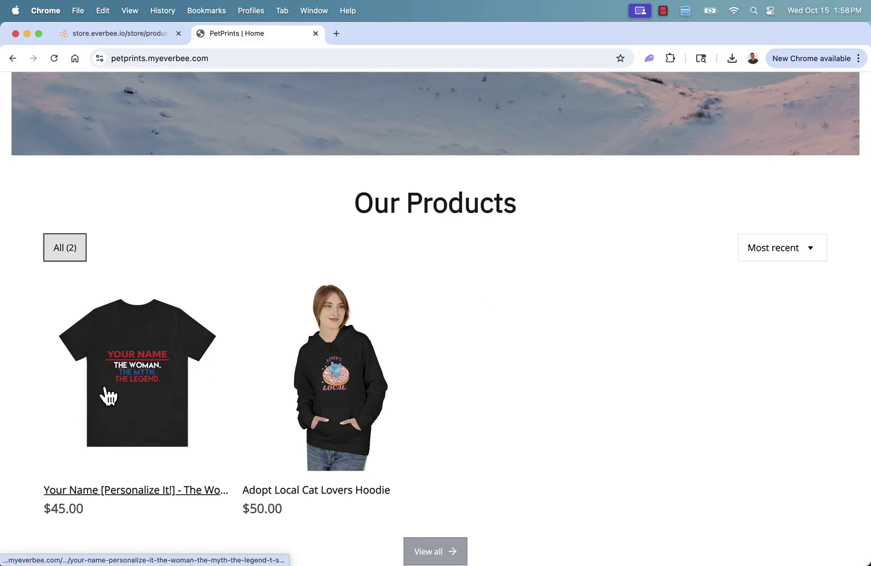
pyautogui.click(316, 401)
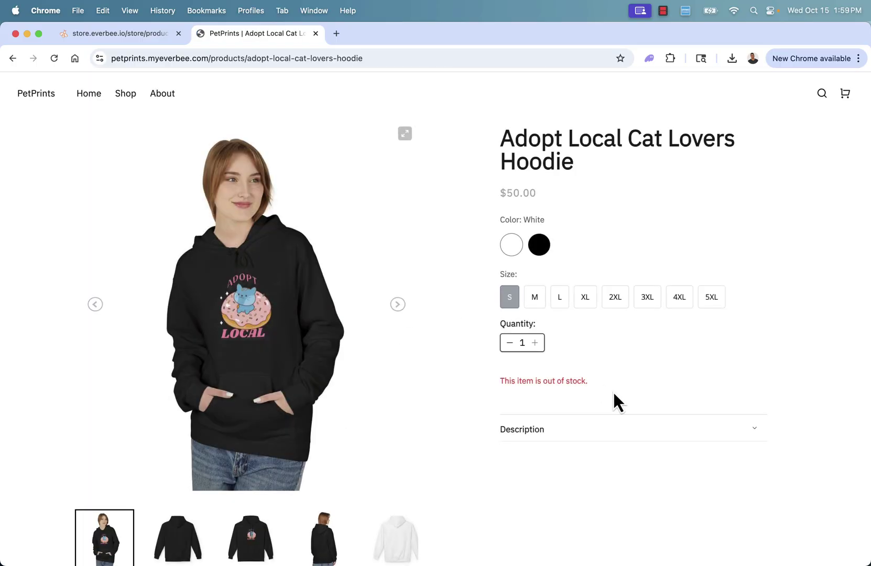
pyautogui.click(12, 58)
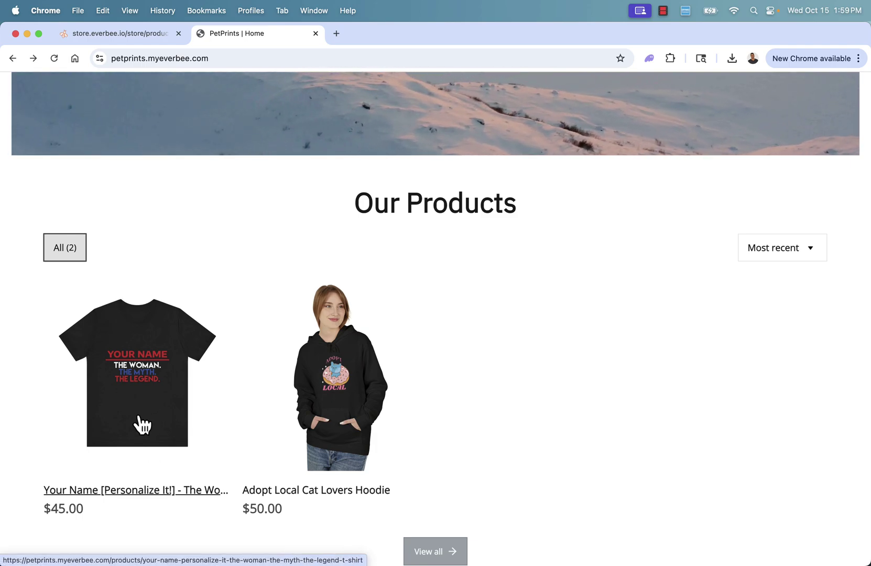
# In the EverBee Store admin, open the "Your Name [Personalize It!]" T-shirt for editing and enable personalisation in its additional info
pyautogui.click(120, 33)
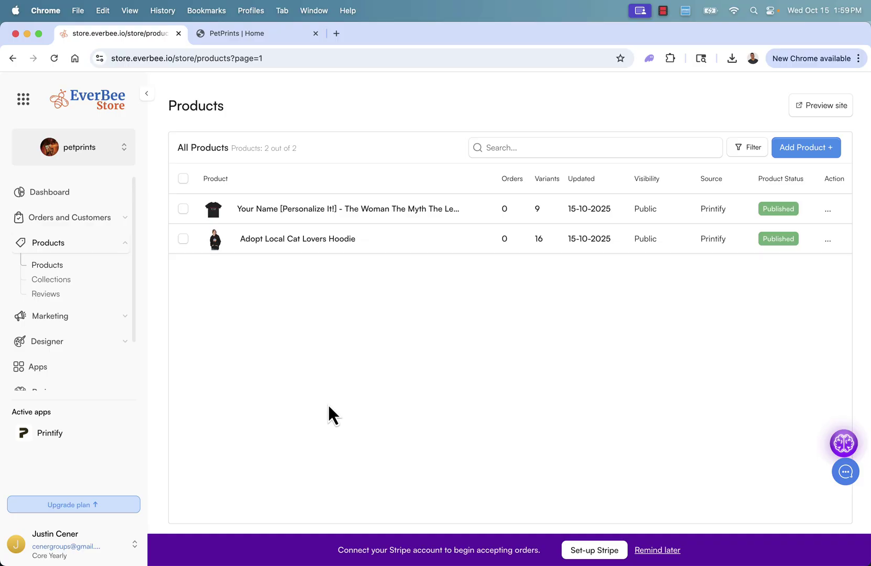
pyautogui.click(337, 220)
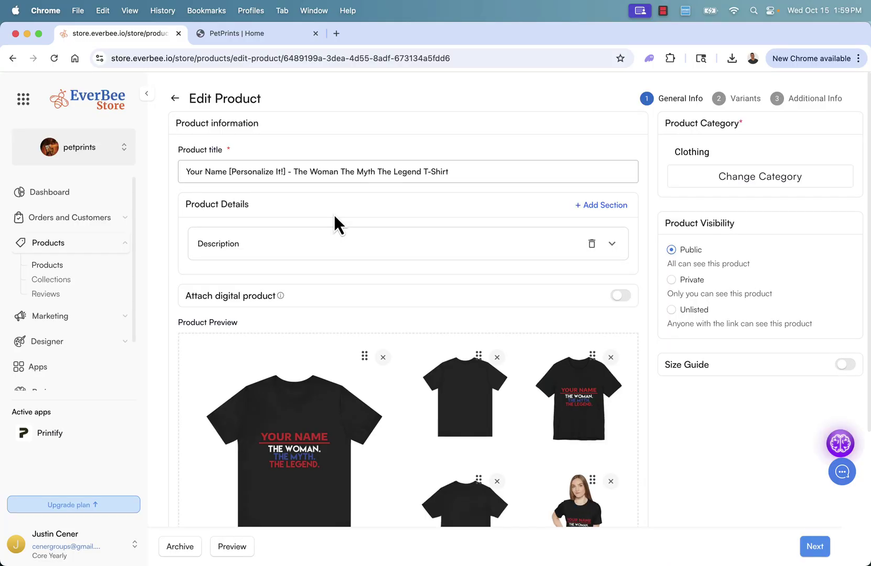
pyautogui.click(813, 108)
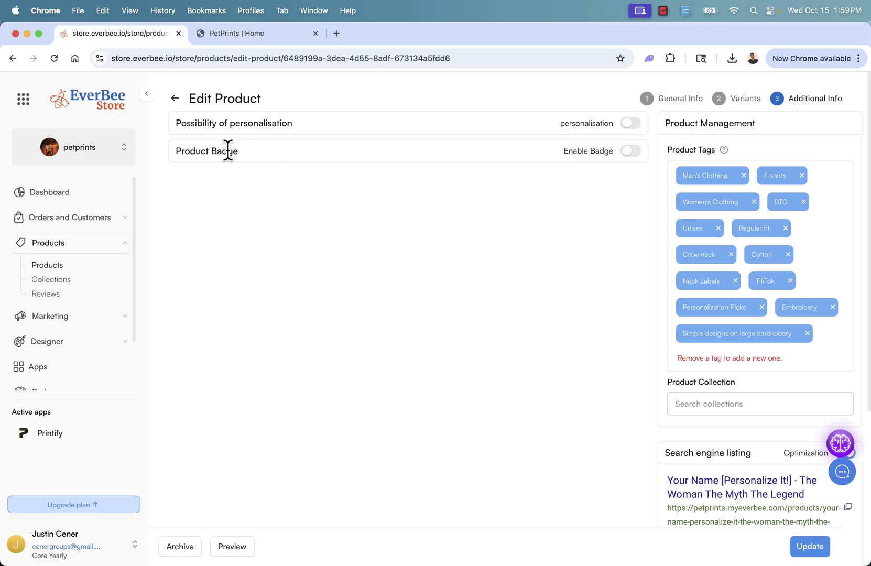
pyautogui.click(635, 125)
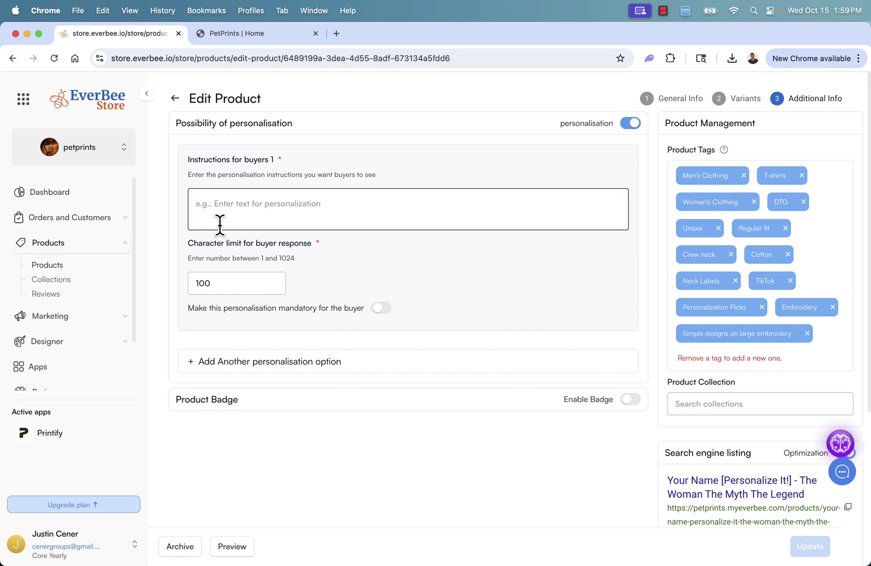
# Open the personalizable T-shirt's page on the PetPrints storefront and read the personalization wording in its description
pyautogui.click(225, 34)
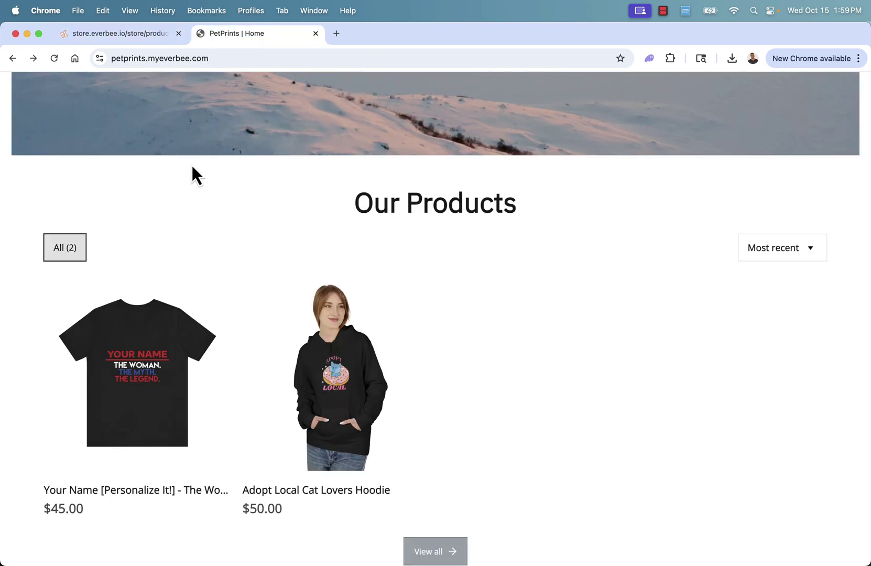
pyautogui.click(162, 396)
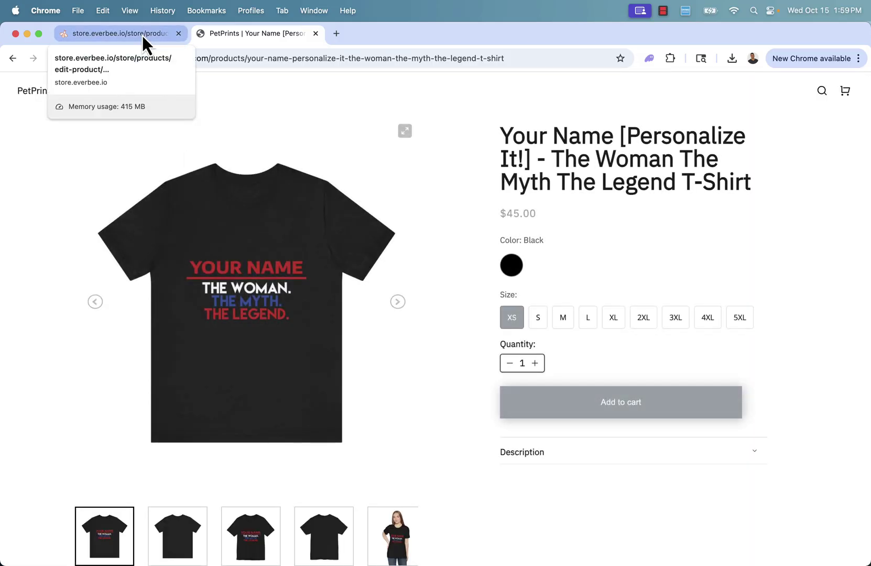
pyautogui.scroll(-3, 603, 429)
pyautogui.click(592, 369)
pyautogui.moveTo(507, 389); pyautogui.dragTo(566, 388)
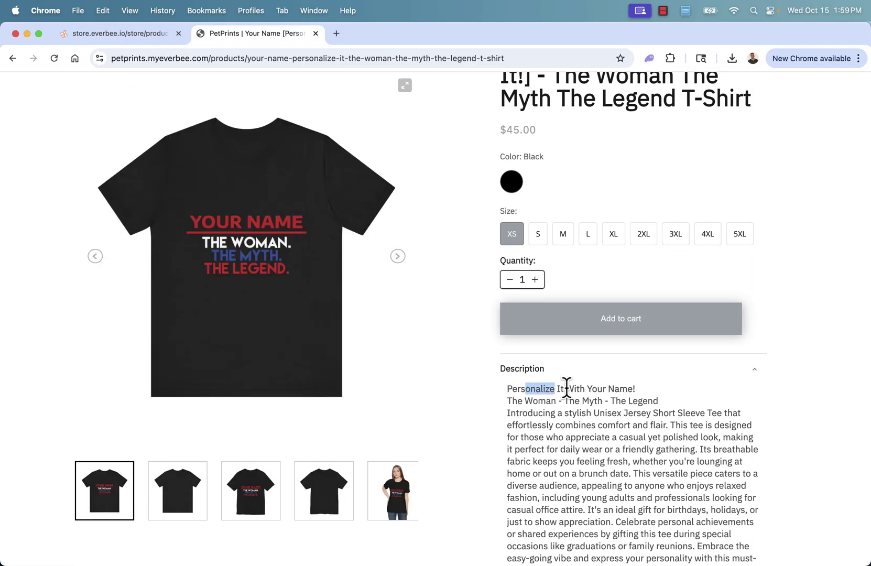
pyautogui.click(605, 388)
pyautogui.scroll(5, 543, 396)
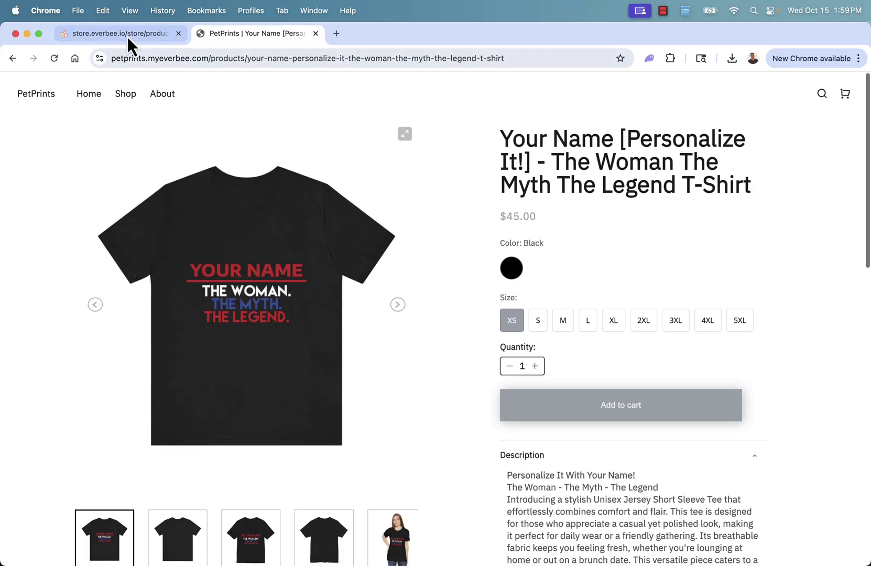
# Back in the product editor, enter the buyer instructions "Personalize With Your Name (this will go on the t-shirt)"
pyautogui.click(127, 34)
pyautogui.click(235, 195)
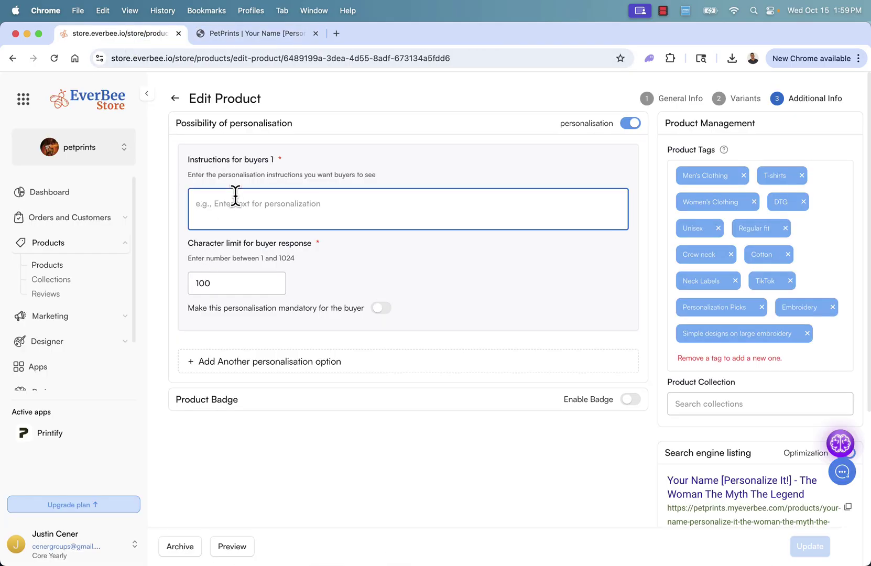
pyautogui.write('Personali')
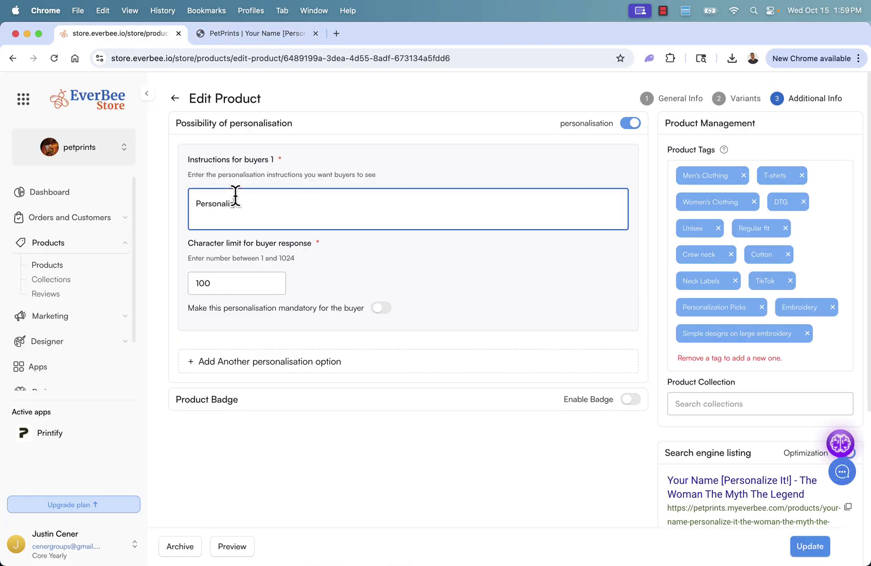
pyautogui.write('ze With Your Name (this will go on the t-shirt')
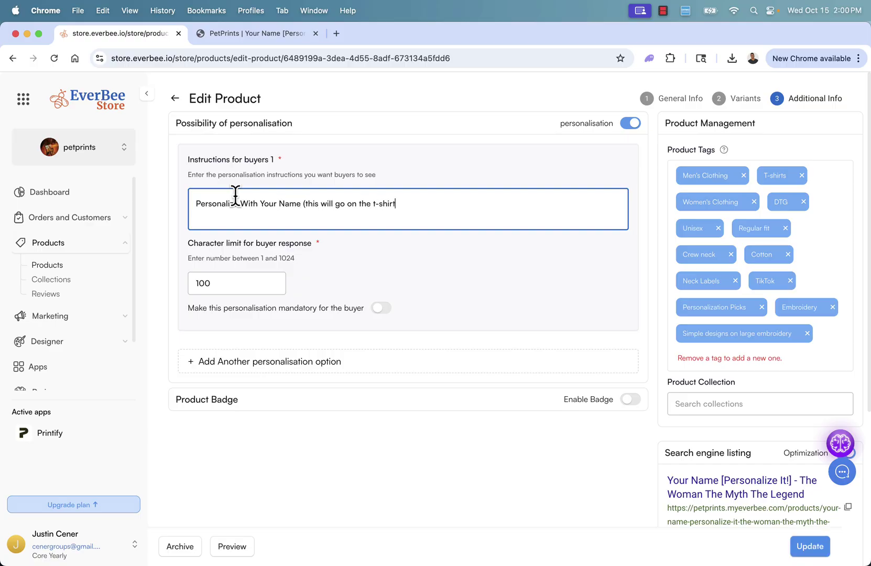
# Set the buyer response character limit to 30 and make the personalisation mandatory
pyautogui.click(231, 288)
pyautogui.press('BackSpace')
pyautogui.press('BackSpace')
pyautogui.press('BackSpace')
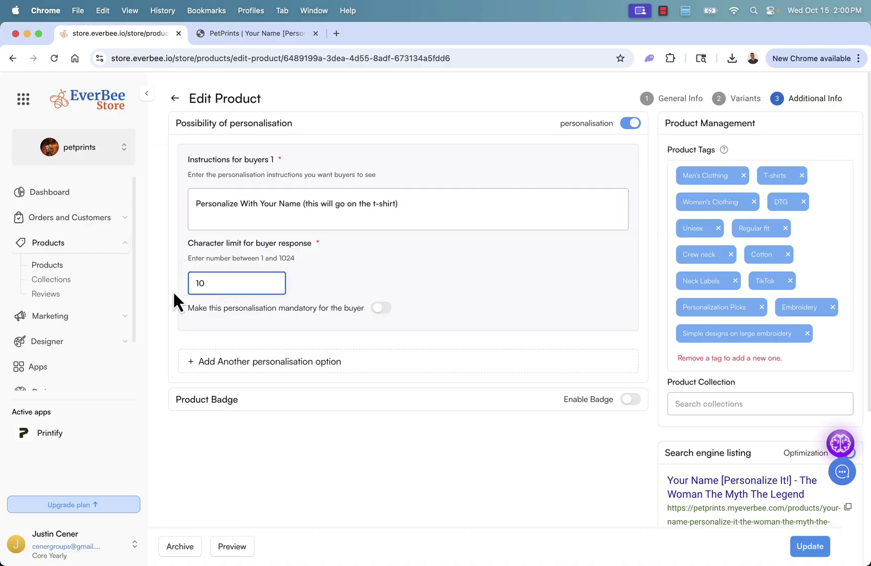
pyautogui.write('30')
pyautogui.click(381, 308)
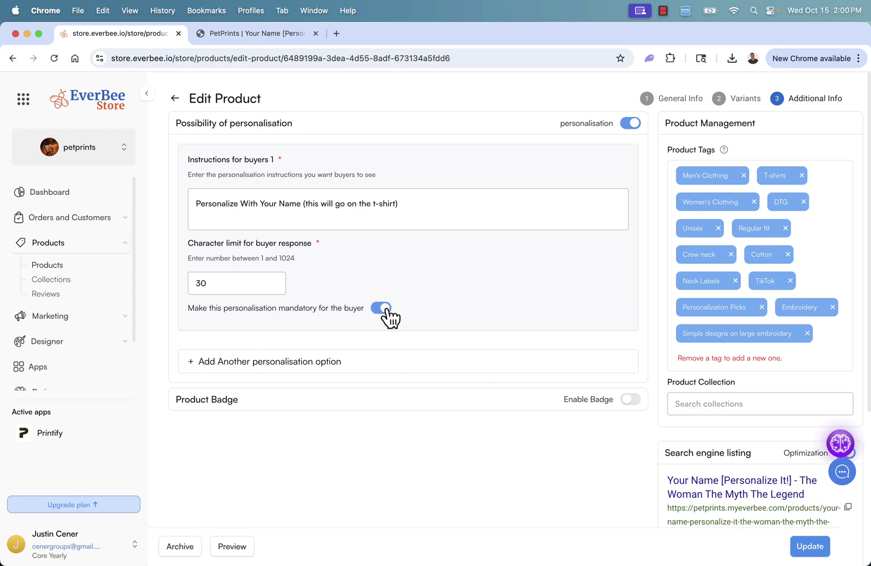
# Save the personalisation settings of the "Your Name" T-shirt and confirm the product update
pyautogui.click(272, 37)
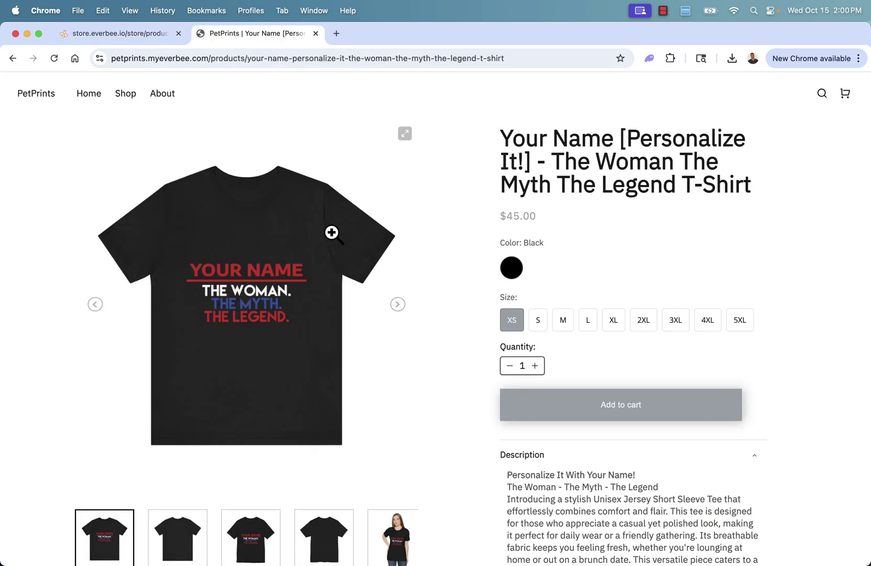
pyautogui.click(133, 34)
pyautogui.click(804, 546)
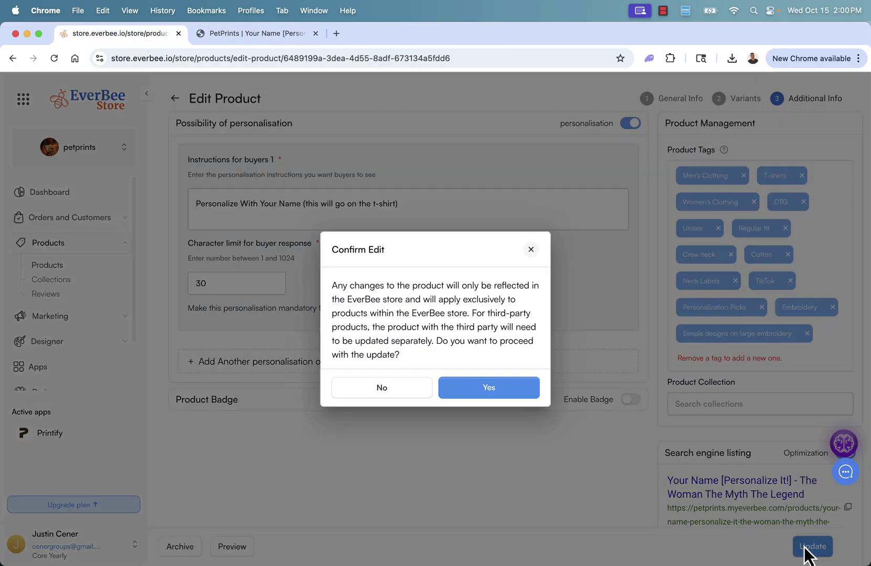
pyautogui.click(521, 391)
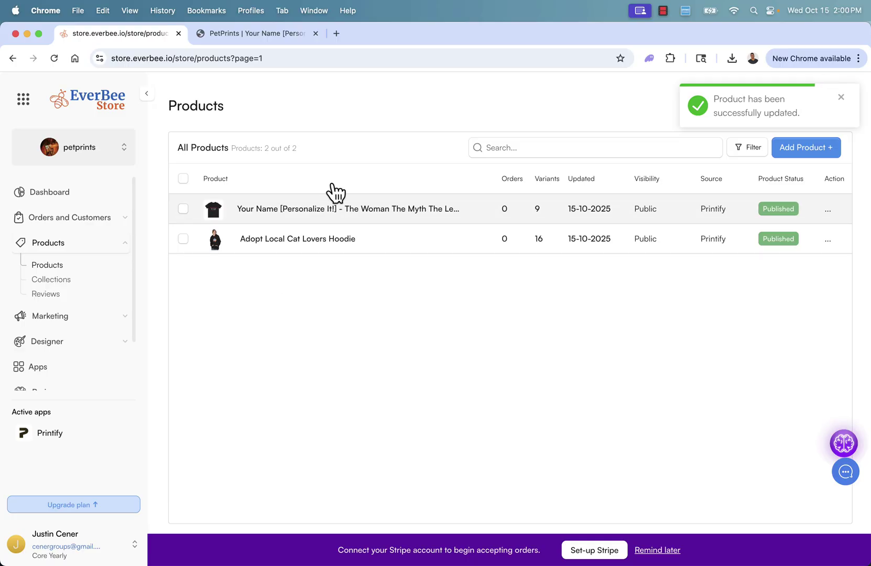
# On the PetPrints storefront, collapse the T-shirt's description and reload its page to check for the personalisation field
pyautogui.click(235, 37)
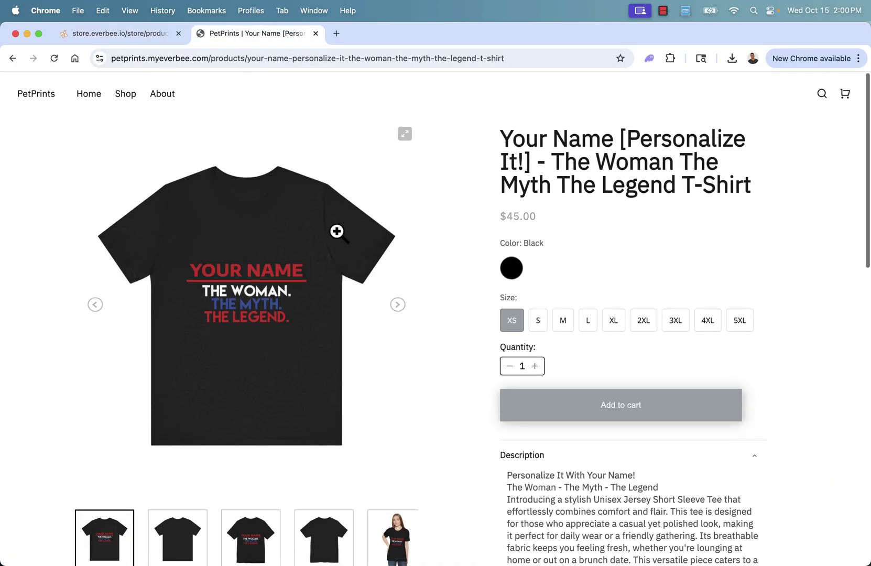
pyautogui.scroll(-1, 454, 315)
pyautogui.scroll(-5, 455, 315)
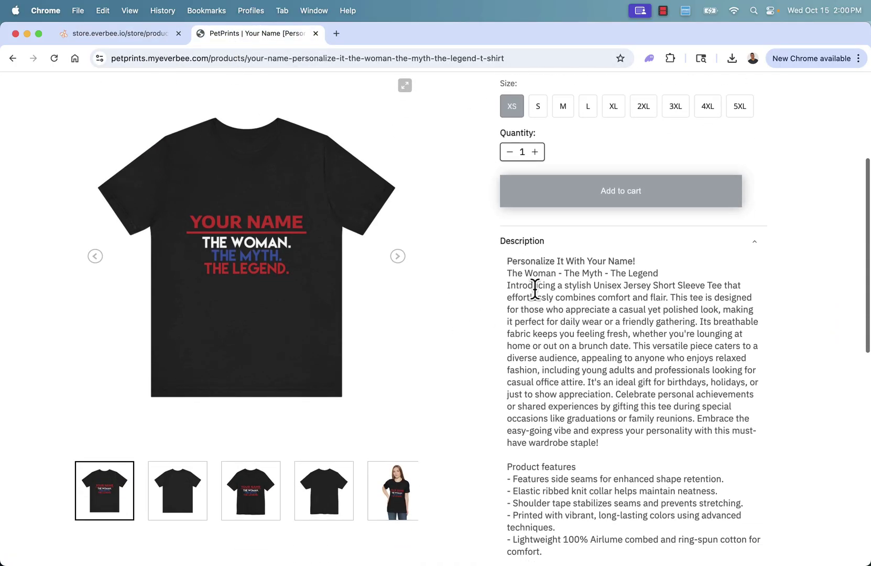
pyautogui.click(560, 248)
pyautogui.scroll(5, 523, 362)
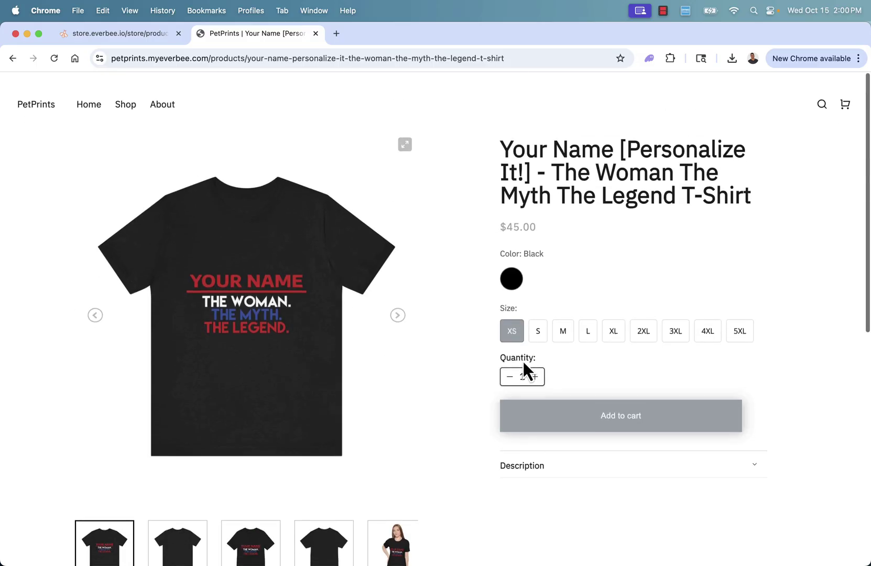
pyautogui.click(54, 58)
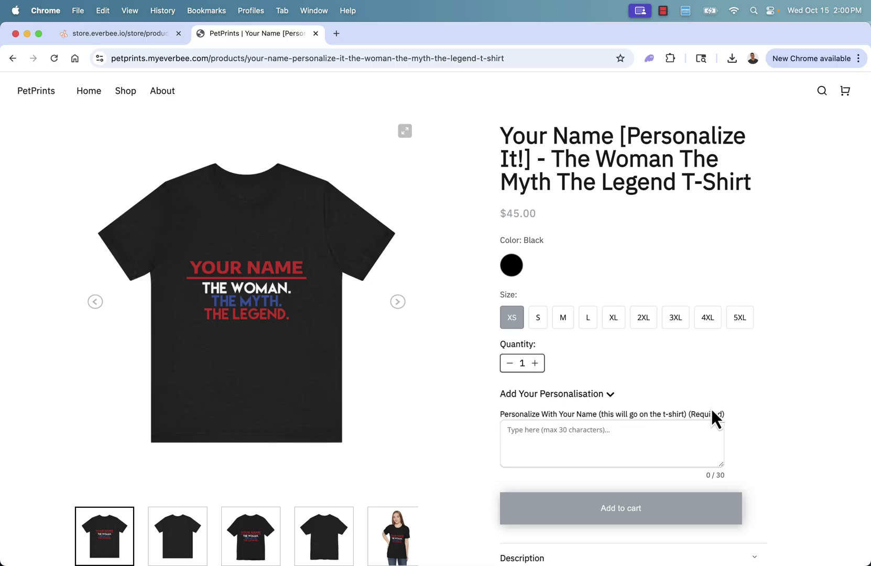
# Fill in a buyer's first name as the T-shirt personalisation and choose size L
pyautogui.click(607, 433)
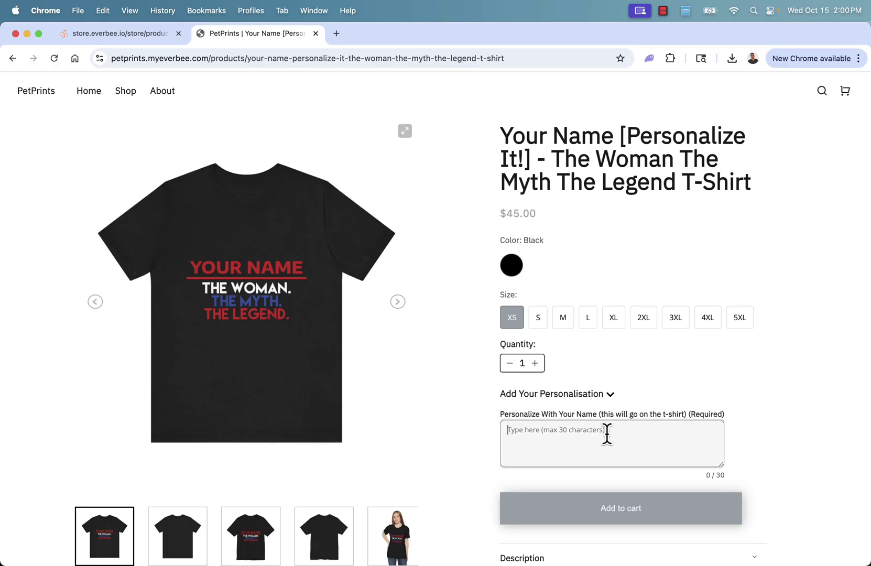
pyautogui.write('Justin')
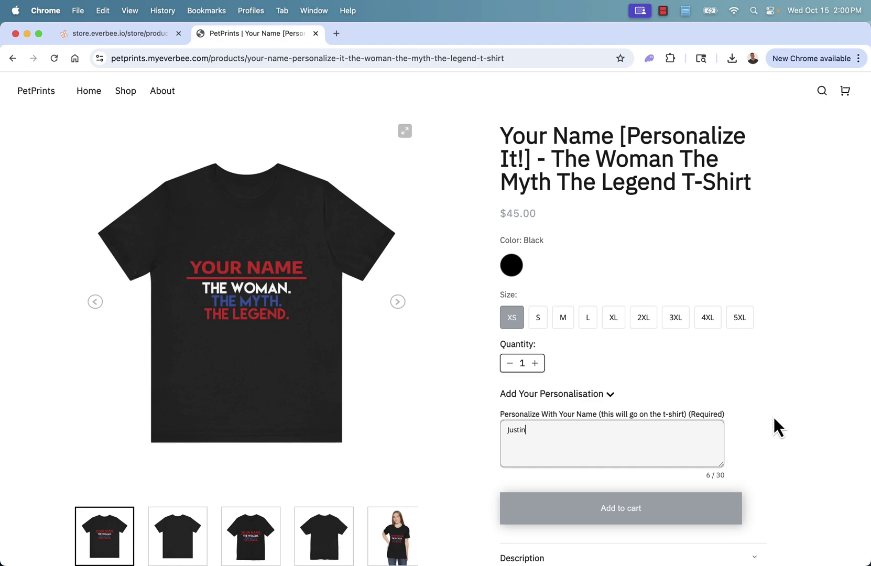
pyautogui.click(589, 321)
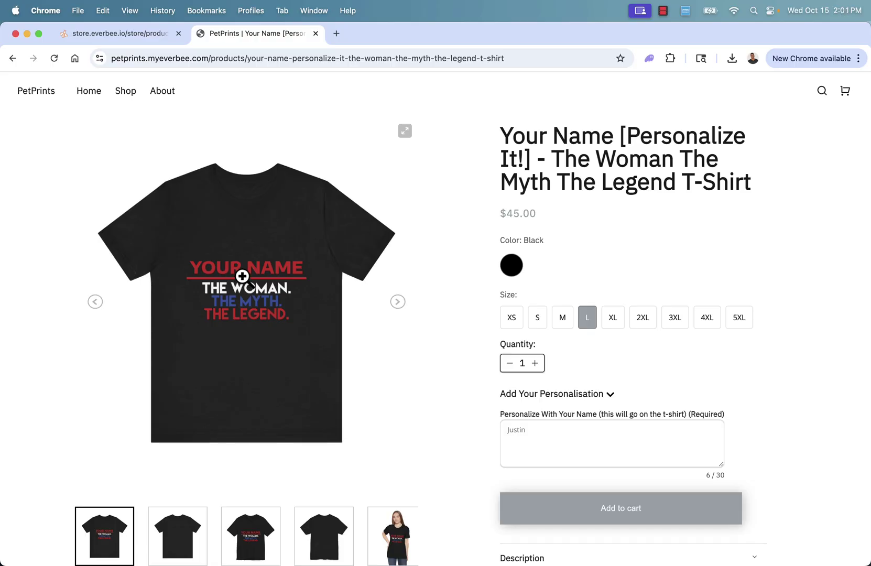
pyautogui.click(538, 437)
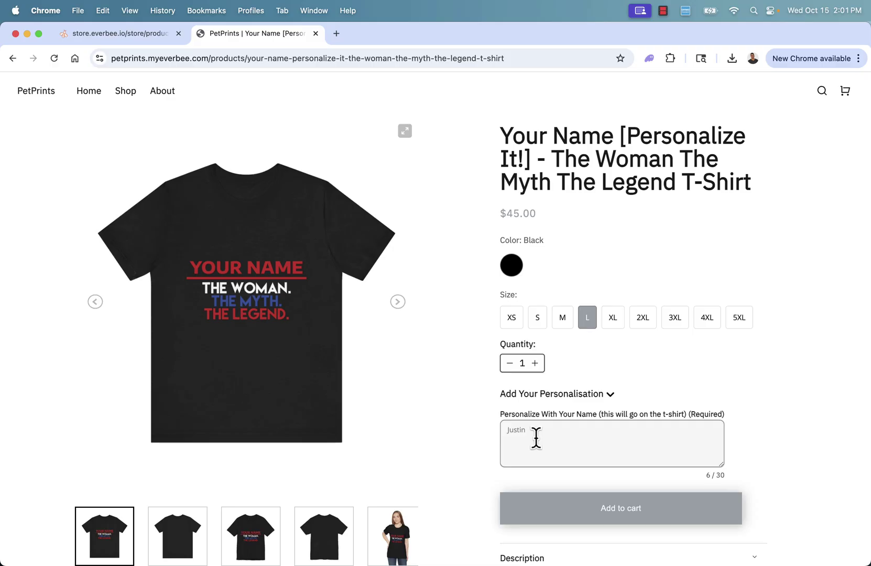
pyautogui.click(444, 379)
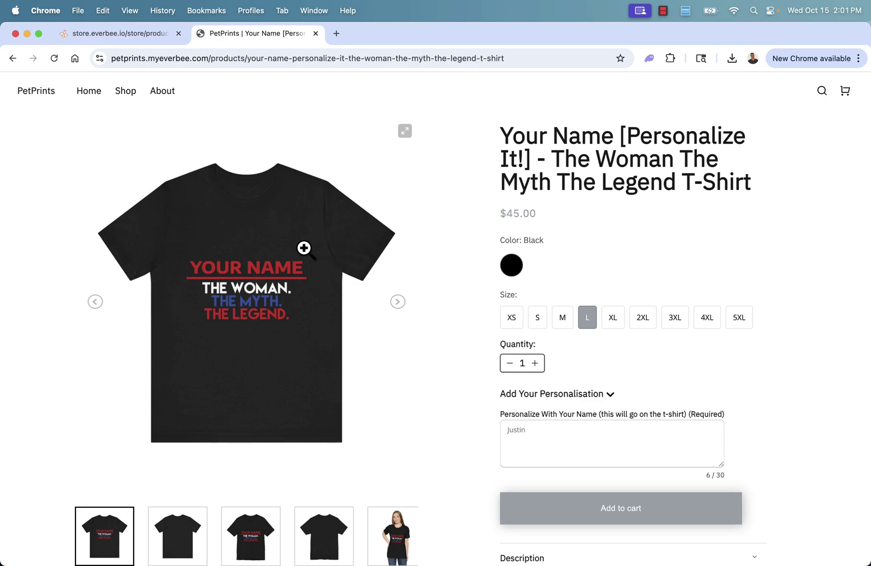
pyautogui.click(552, 210)
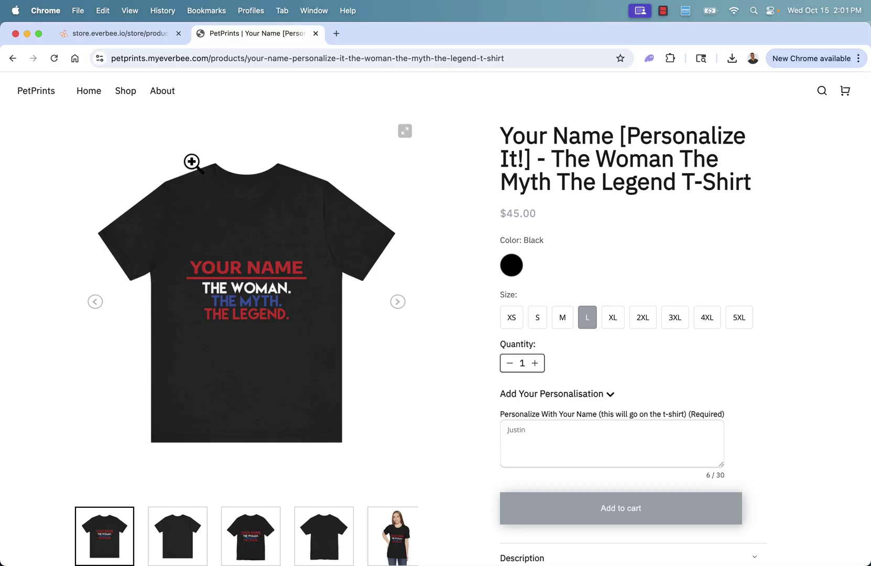
pyautogui.scroll(-2, 294, 302)
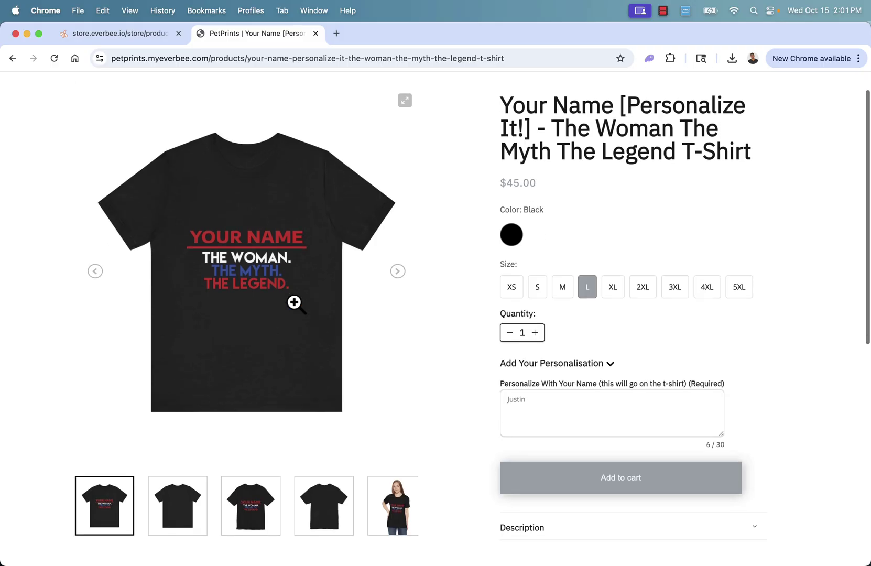
pyautogui.scroll(2, 294, 302)
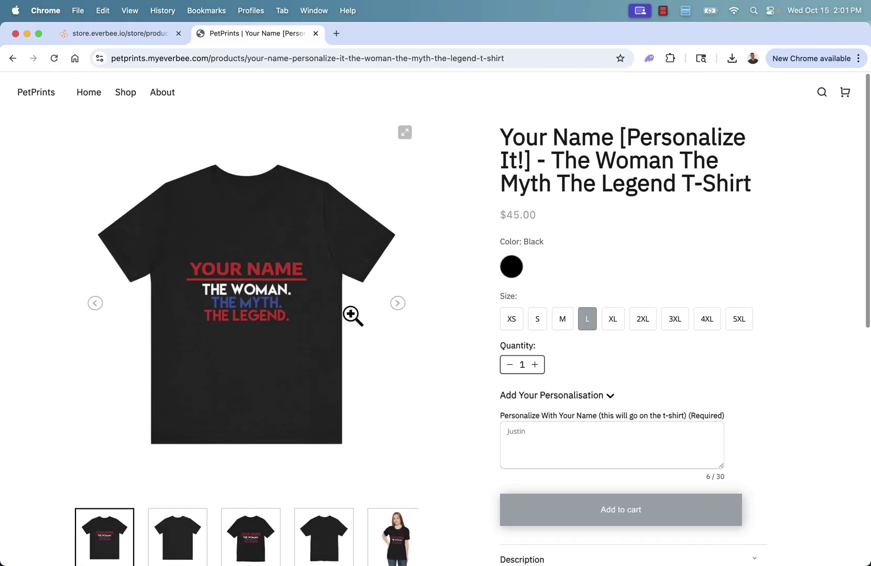
# View the Adopt Local Cat Lovers Hoodie in the shop, then return to the personalizable T-shirt's page to compare their options
pyautogui.click(133, 96)
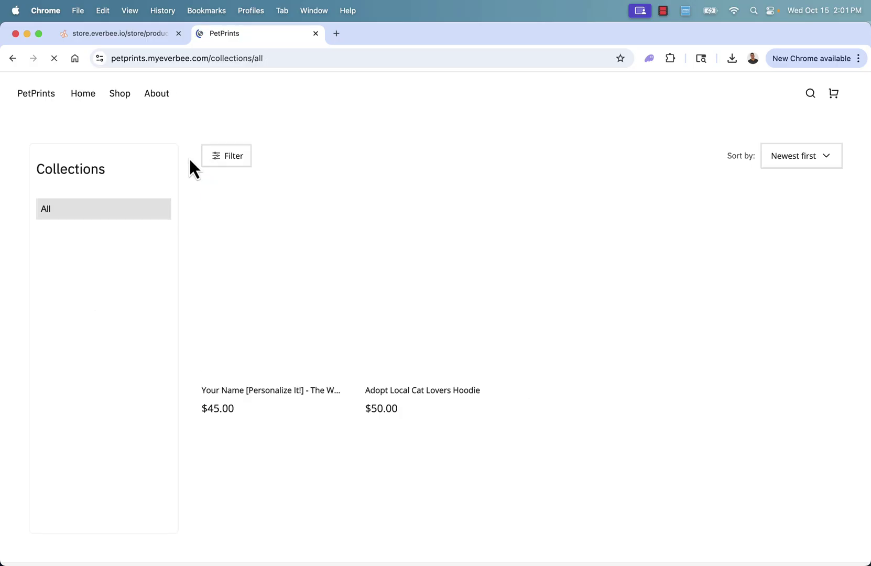
pyautogui.click(425, 336)
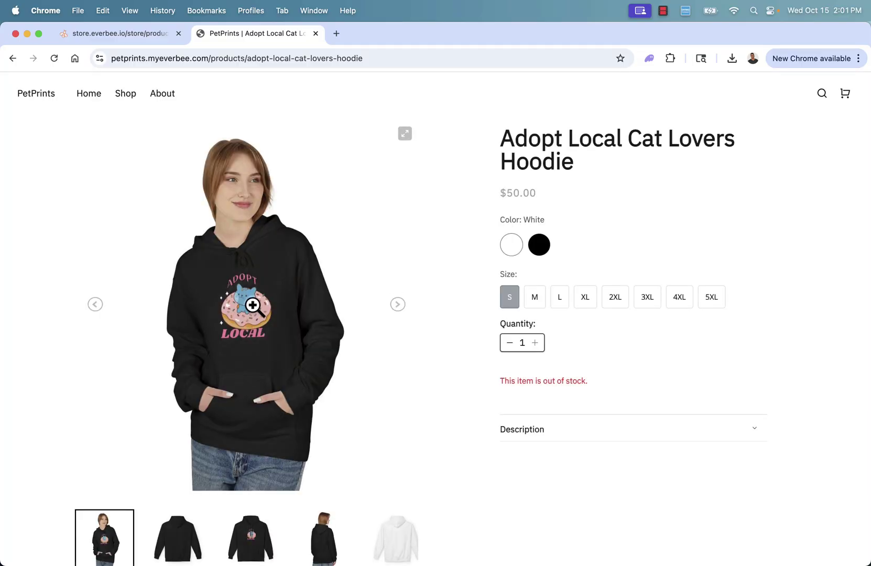
pyautogui.click(124, 93)
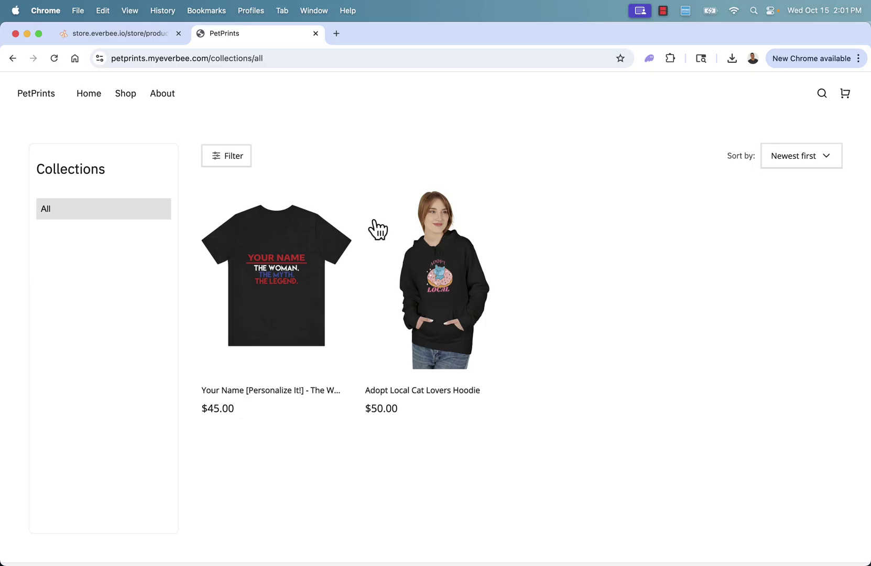
pyautogui.click(278, 308)
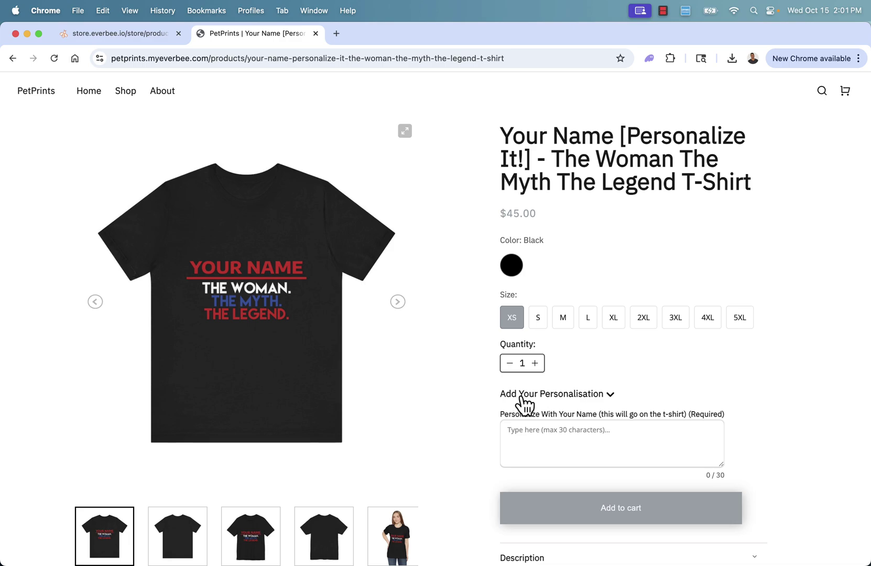
# Back in the EverBee Store admin, reopen the "Your Name" T-shirt's additional info and review its personalisation settings
pyautogui.click(135, 32)
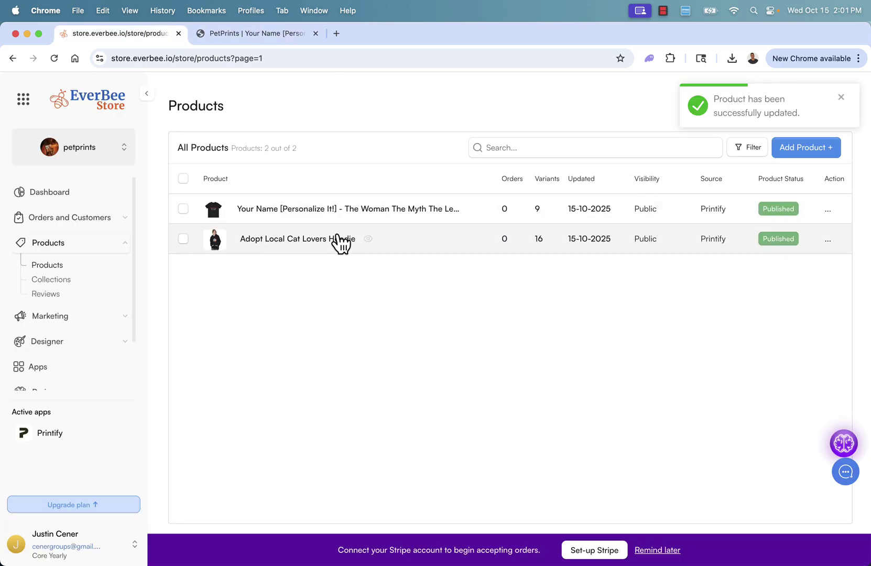
pyautogui.click(313, 211)
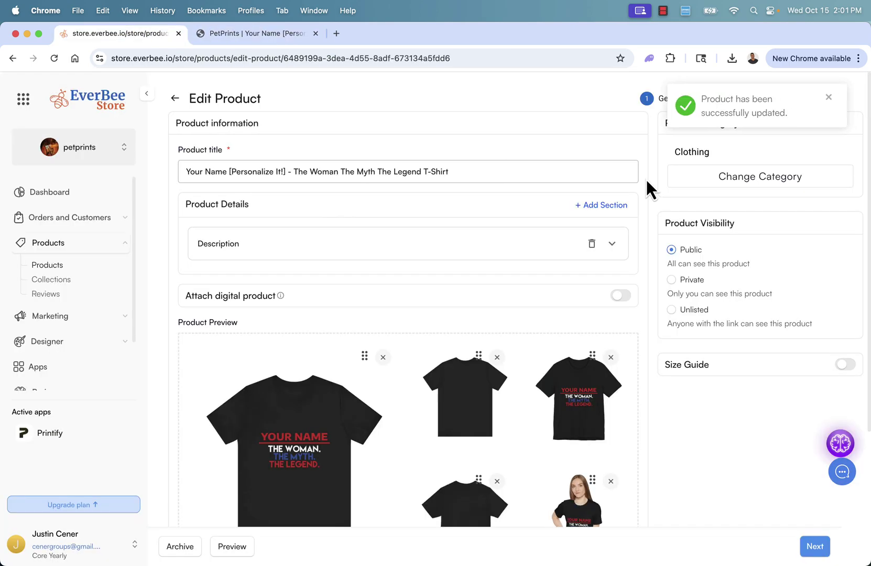
pyautogui.click(803, 105)
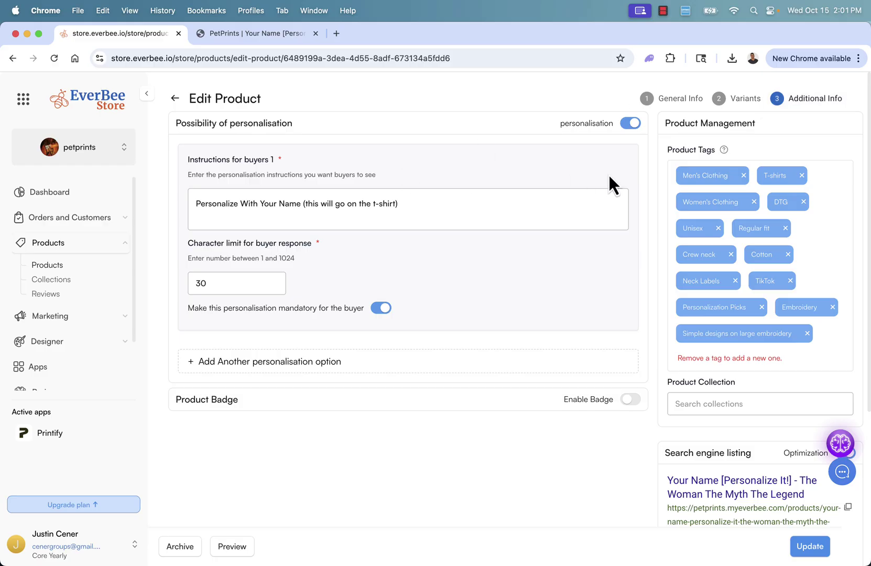
pyautogui.hotkey('ctrl', 'Tab')
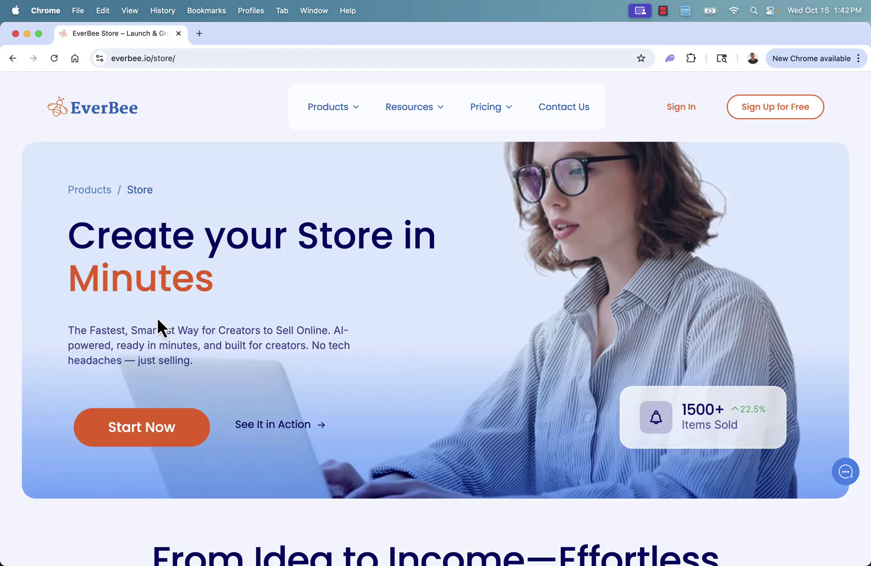
# Look through the EverBee Store landing page's print-on-demand integrations and platform features, then return to its opening section
pyautogui.scroll(-6, 168, 343)
pyautogui.scroll(-7, 170, 349)
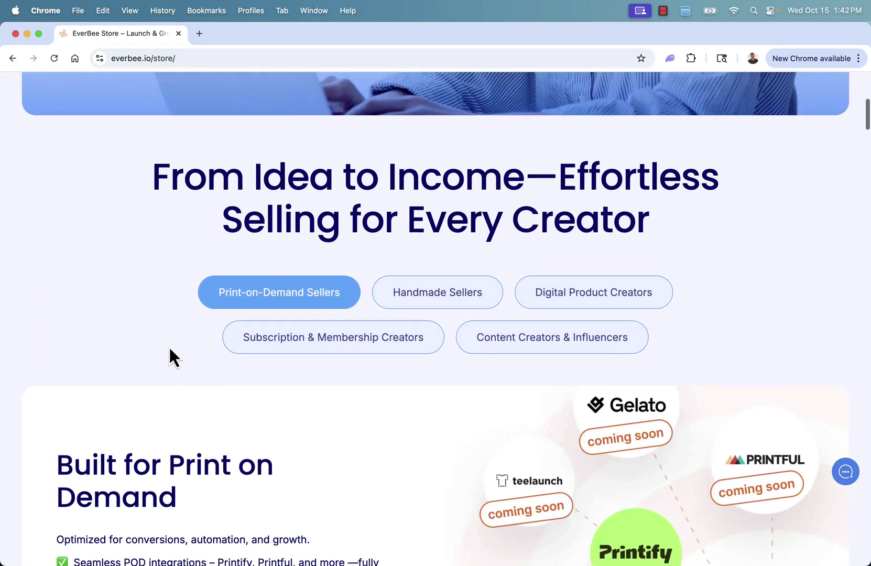
pyautogui.scroll(-12, 170, 352)
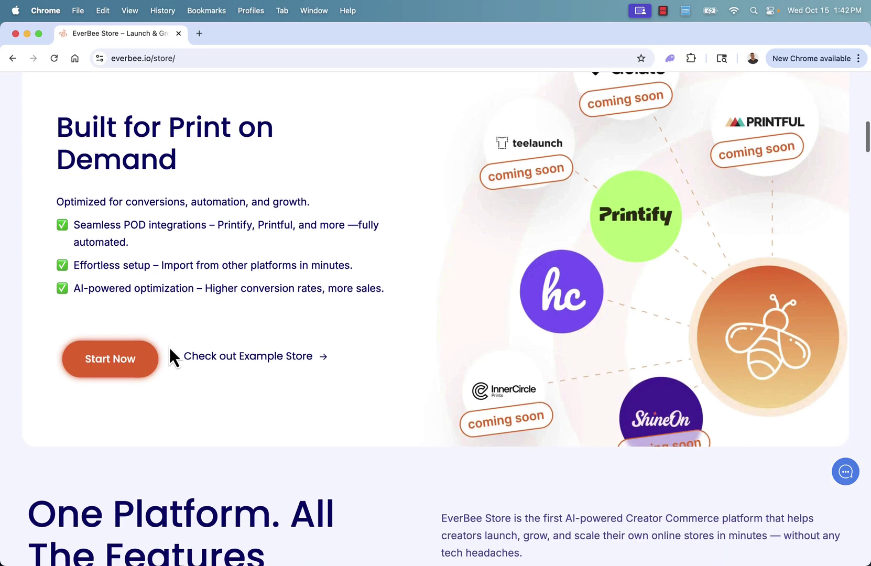
pyautogui.scroll(-12, 169, 346)
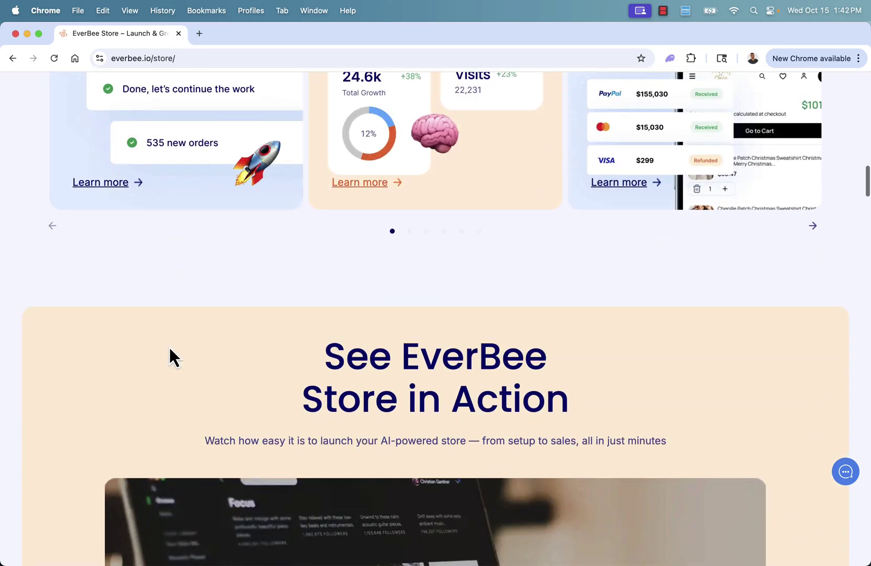
pyautogui.scroll(16, 169, 346)
pyautogui.scroll(10, 169, 346)
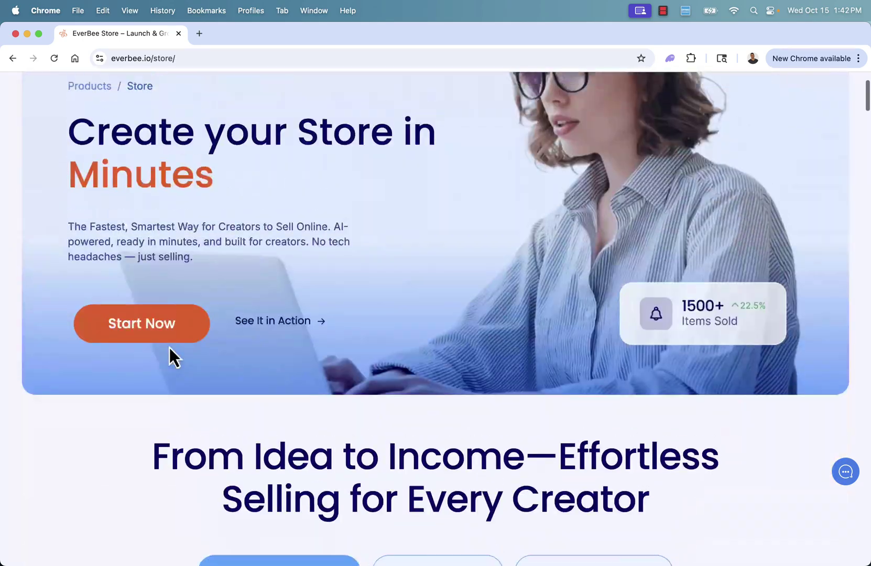